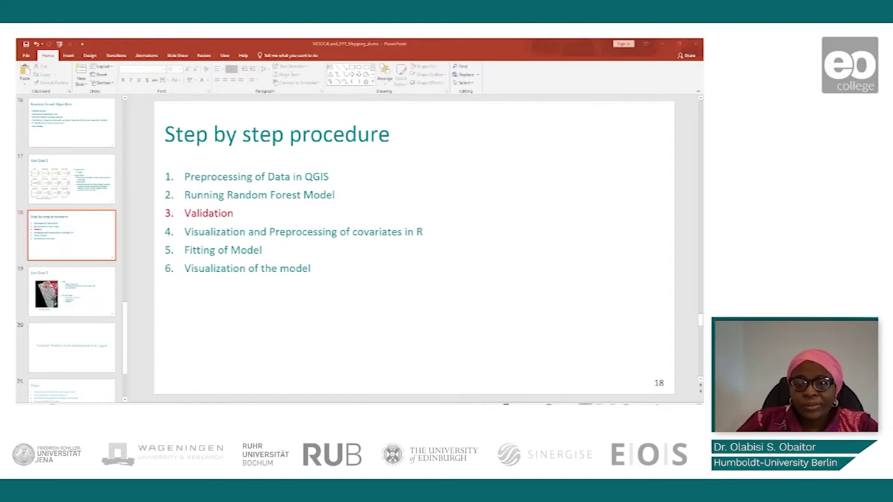
# Switch from the PowerPoint Validation slide to the RStudio random forest script with Alt+Tab.
pyautogui.hotkey('alt', 'Tab')
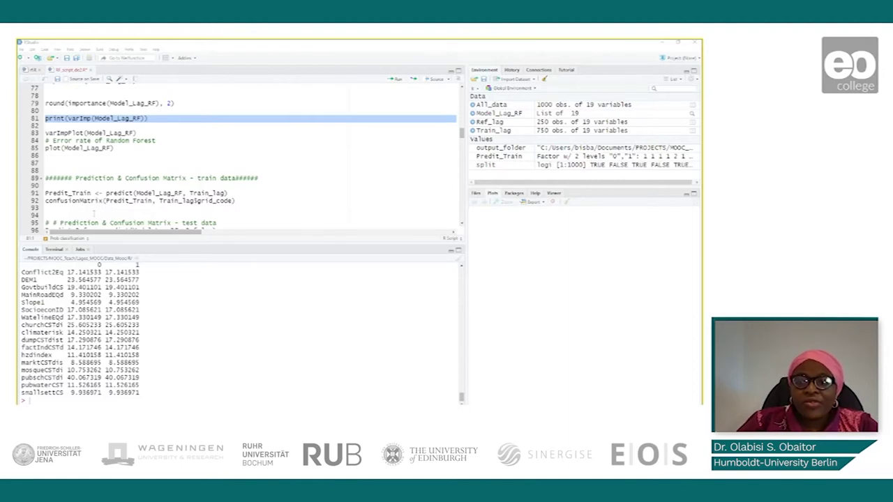
# Run the Ref_lag prediction and confusionMatrix lines: 115 and 120 correct, 9 and 5 misclassified.
pyautogui.scroll(-3, 96, 207)
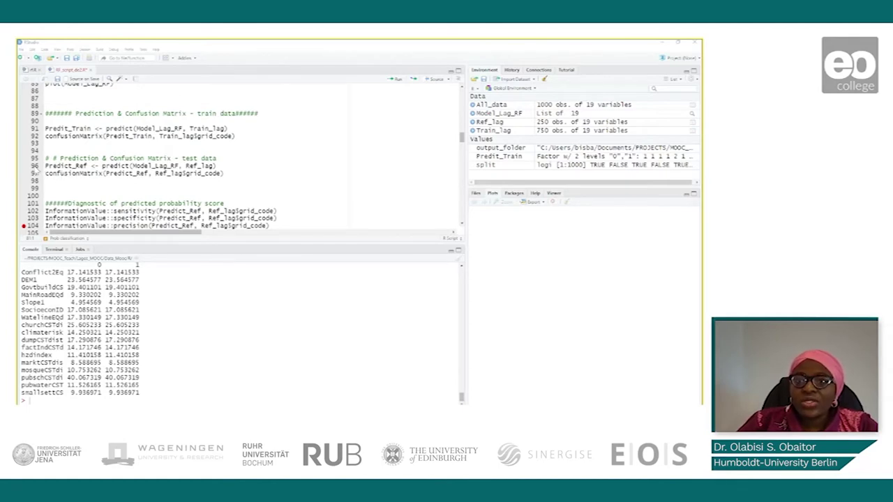
pyautogui.tripleClick(40, 166)
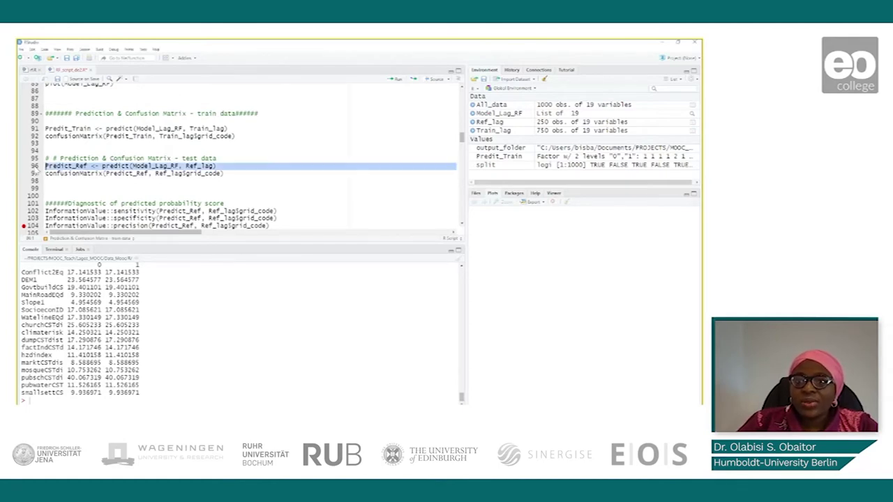
pyautogui.click(396, 80)
pyautogui.tripleClick(36, 174)
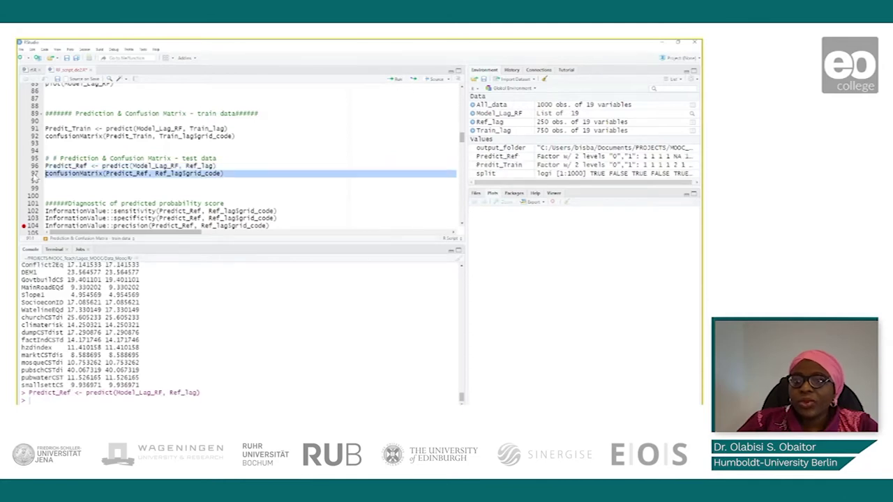
pyautogui.click(396, 80)
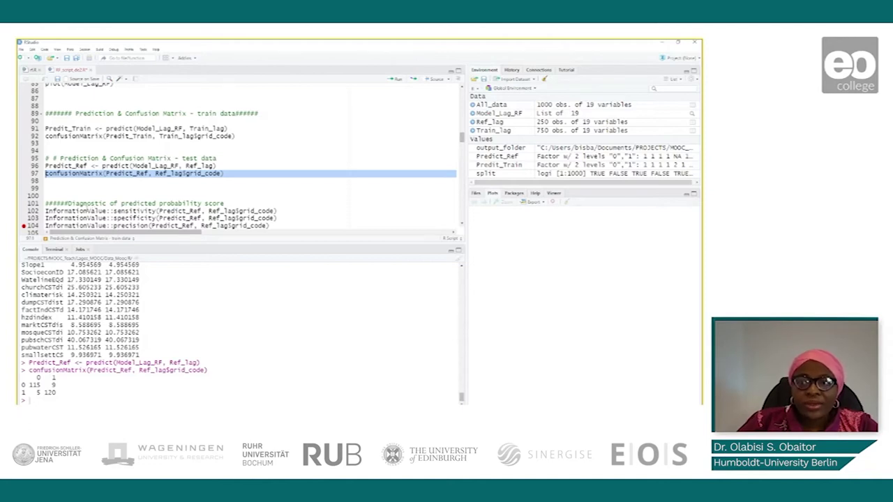
pyautogui.scroll(3, 118, 202)
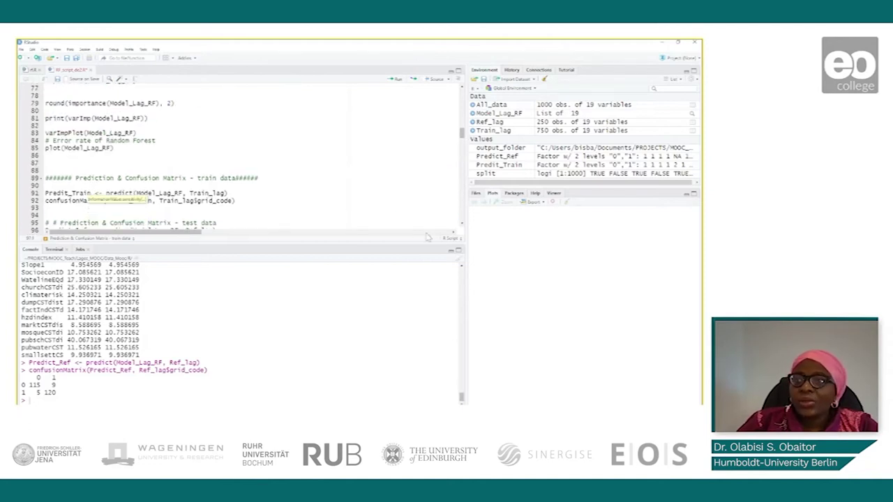
pyautogui.hotkey('shift', 'Up')
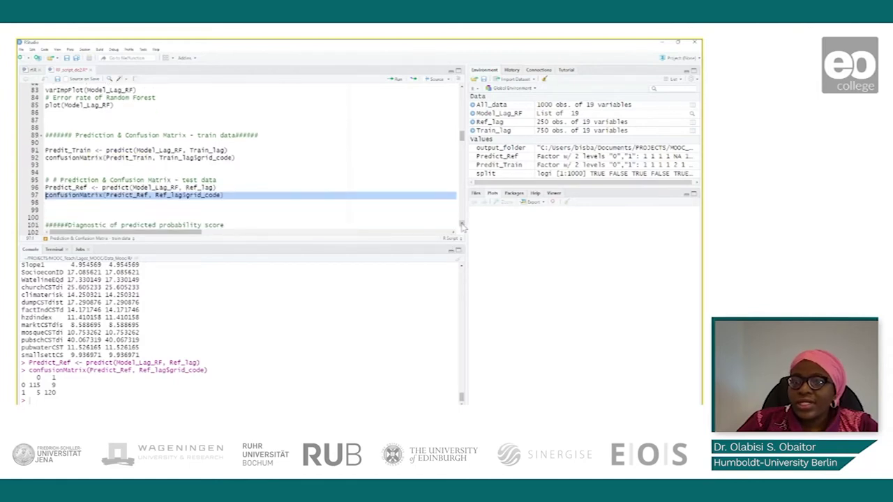
pyautogui.scroll(-2, 462, 225)
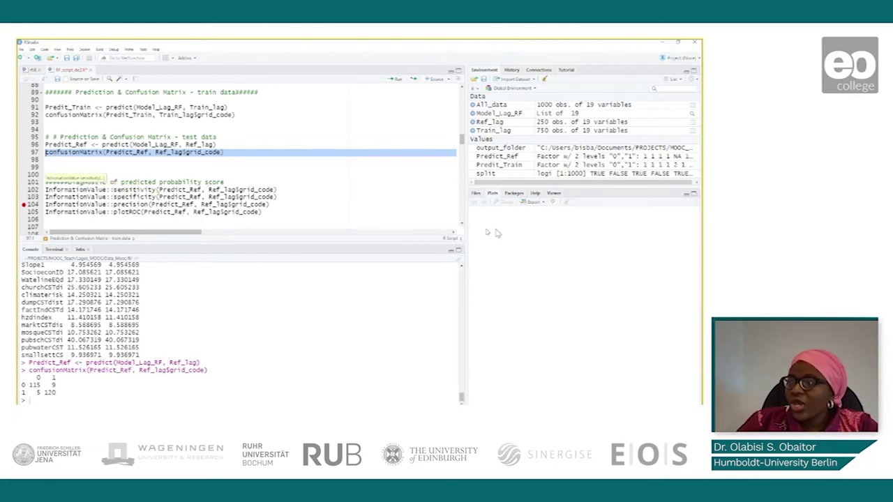
# Open the InformationValue package documentation in the Help pane.
pyautogui.click(535, 194)
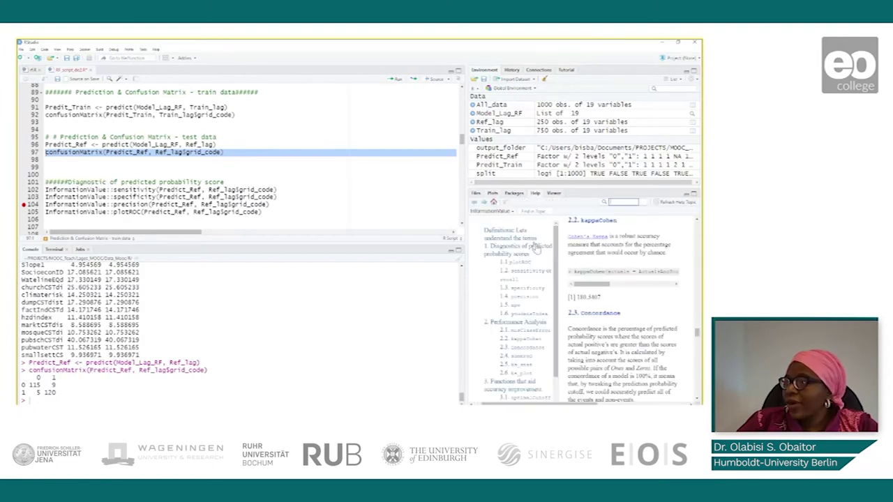
pyautogui.scroll(2, 585, 245)
pyautogui.scroll(5, 584, 245)
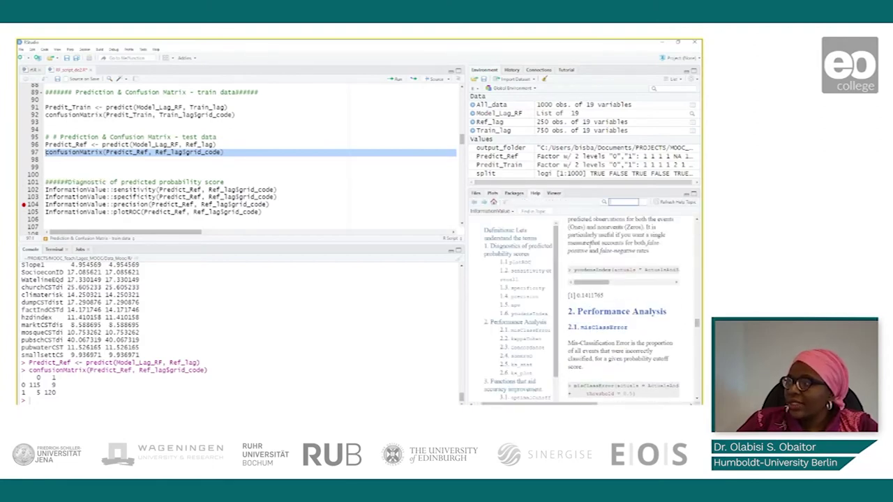
# Read the 'Definitions: Lets understand the terms' section covering sensitivity and specificity.
pyautogui.click(513, 231)
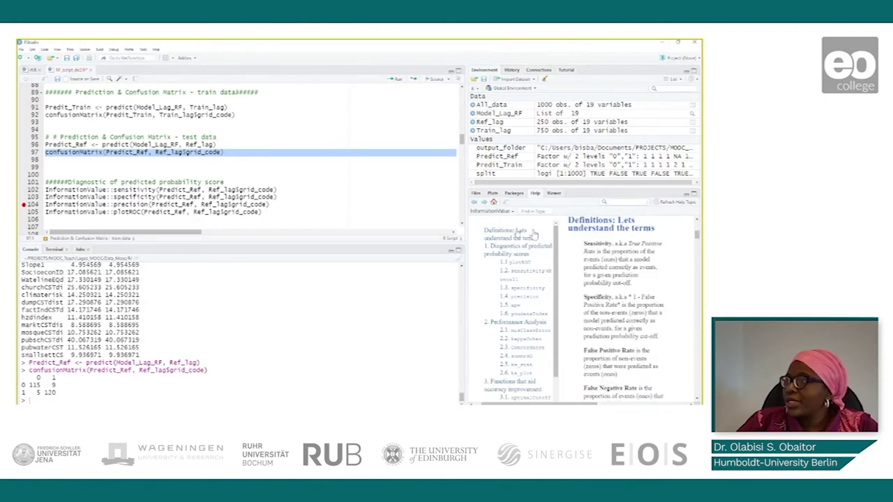
pyautogui.scroll(1, 592, 237)
pyautogui.scroll(1, 592, 237)
pyautogui.scroll(1, 594, 238)
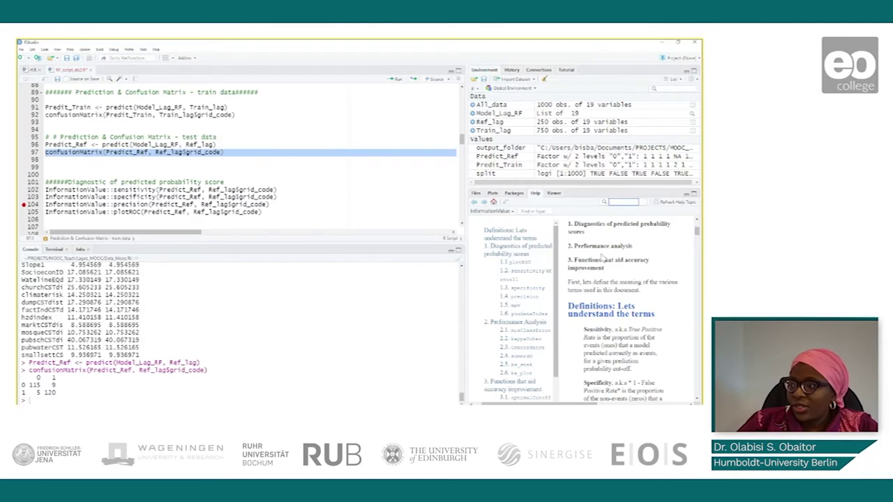
pyautogui.scroll(1, 597, 255)
pyautogui.scroll(3, 597, 255)
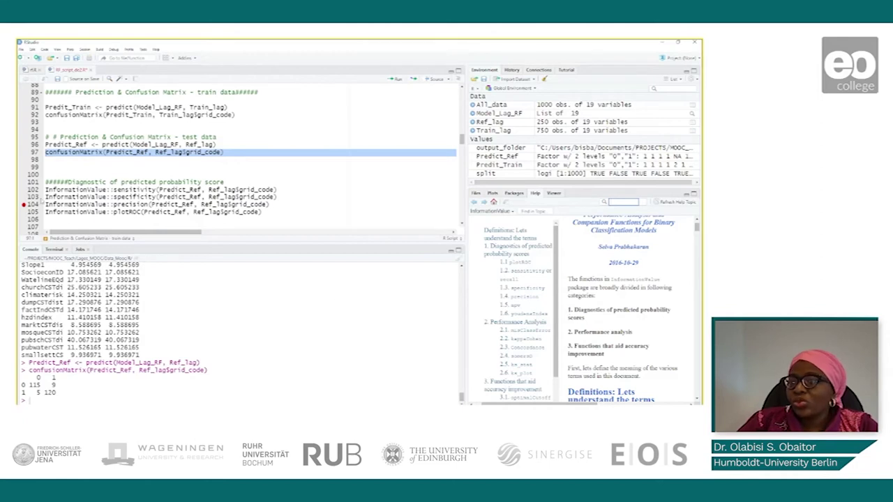
pyautogui.scroll(-2, 604, 319)
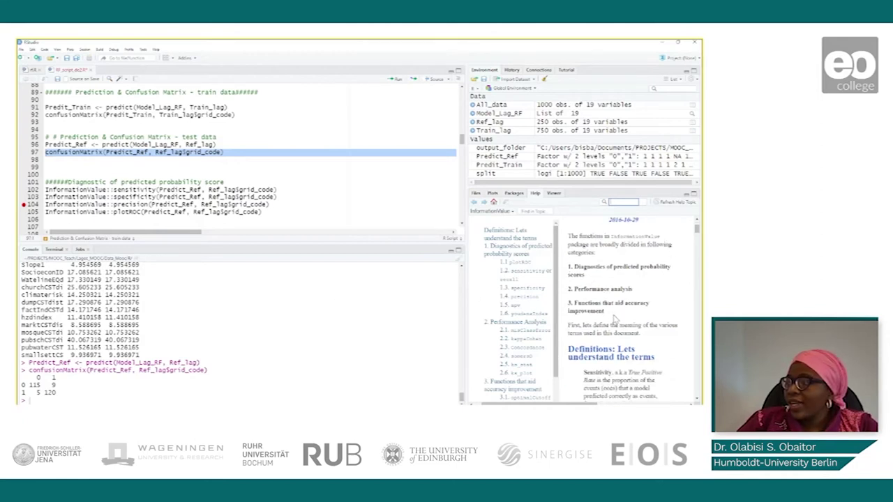
pyautogui.scroll(-1, 614, 315)
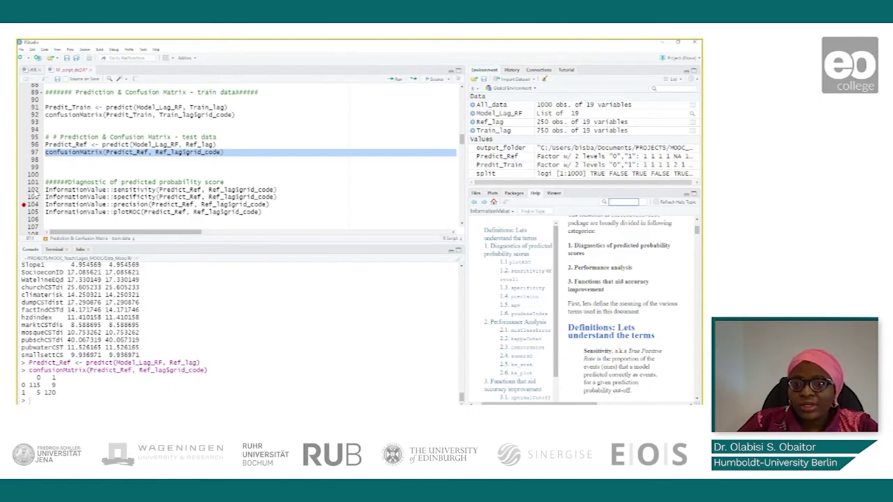
pyautogui.hotkey('ctrl', '1')
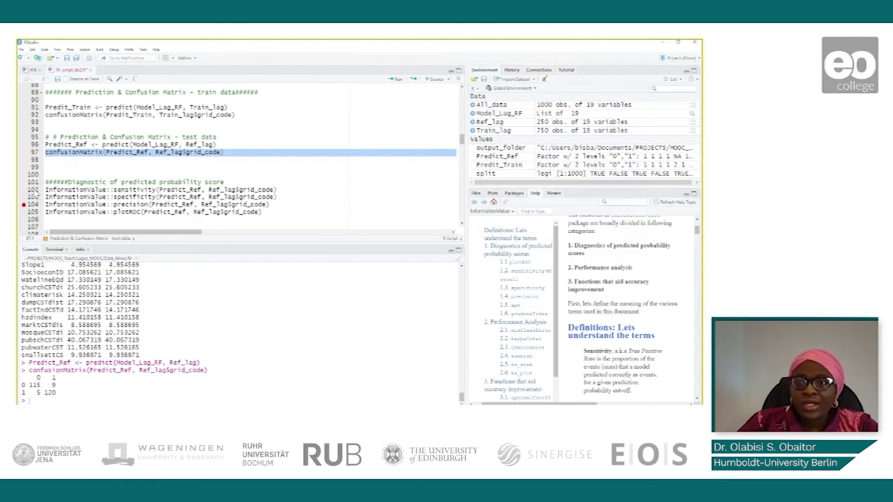
# Compute sensitivity 0.9302326, specificity 0.9583333, precision 0.96, then plot the ROC curve (AUROC 0.9249).
pyautogui.tripleClick(160, 190)
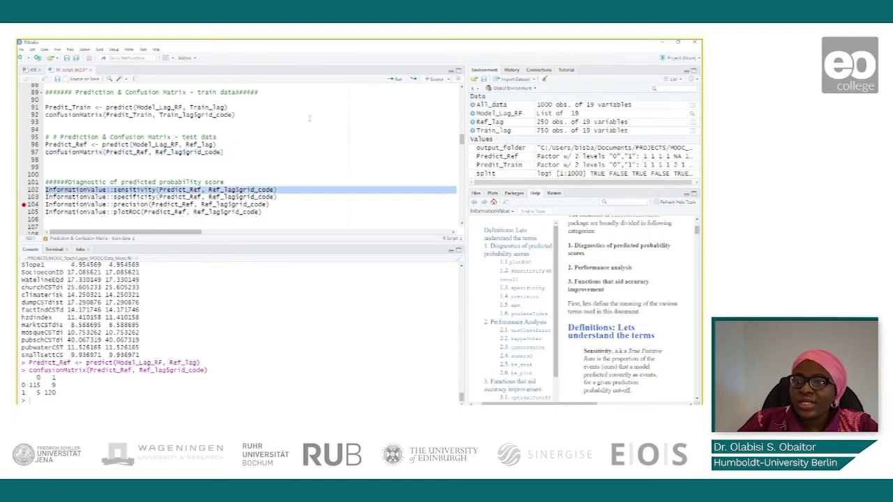
pyautogui.click(395, 80)
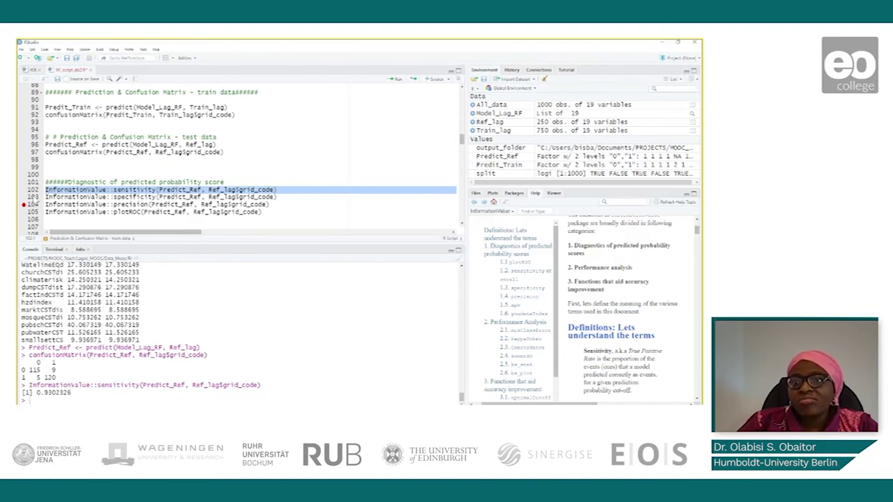
pyautogui.click(33, 198)
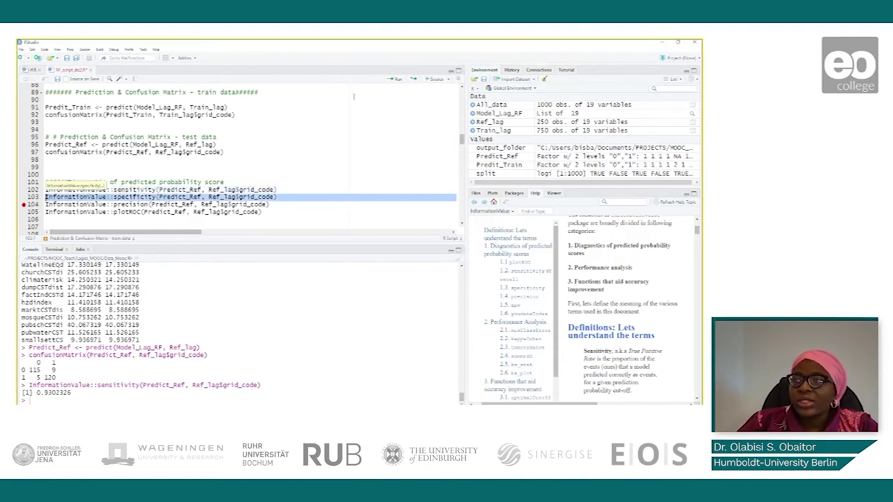
pyautogui.click(398, 81)
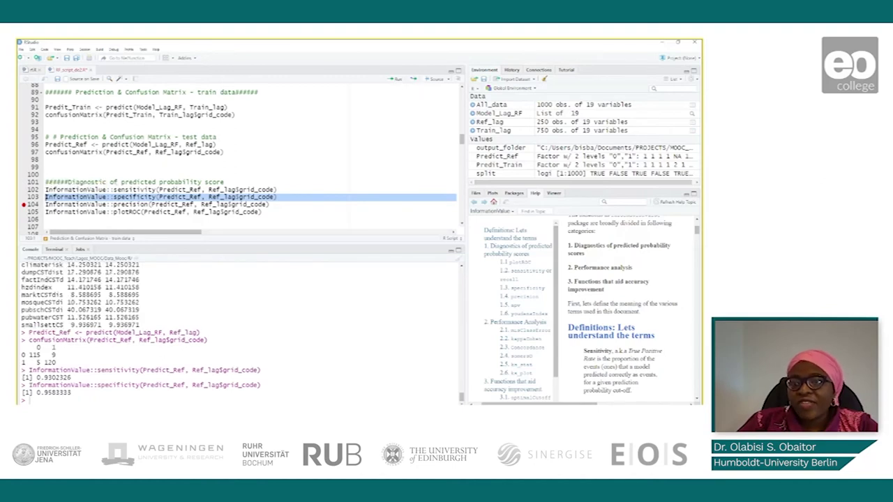
pyautogui.tripleClick(45, 204)
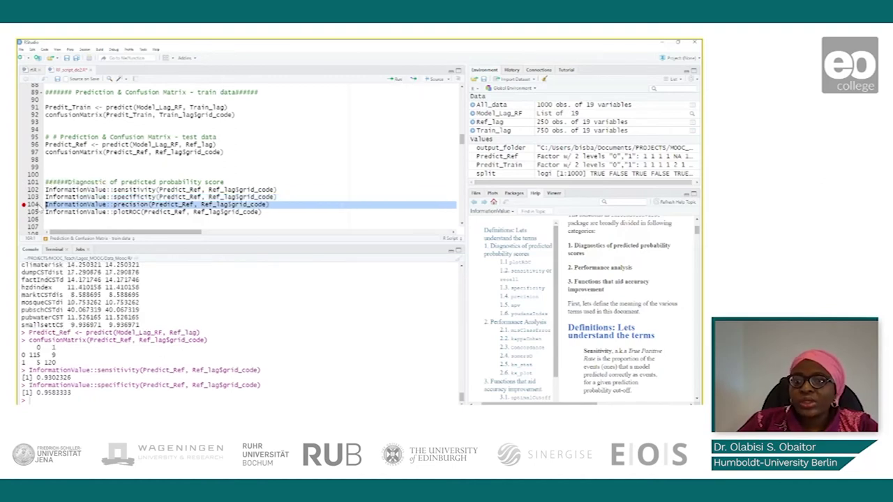
pyautogui.click(396, 79)
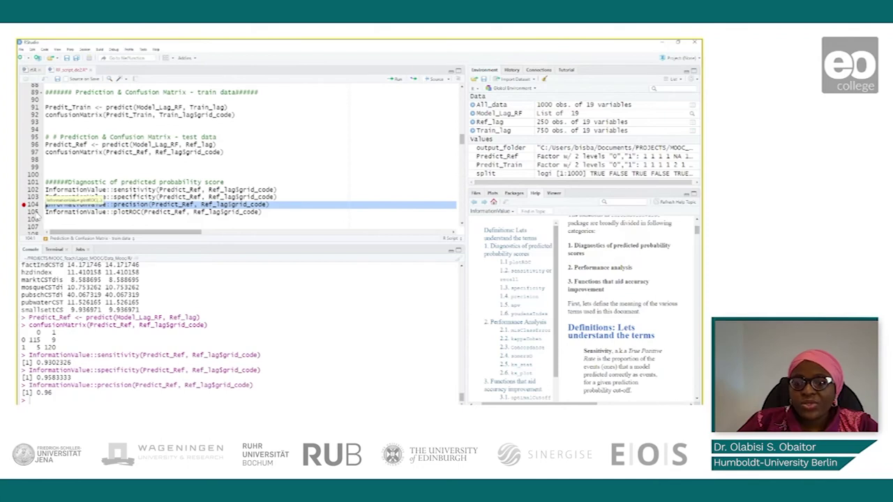
pyautogui.click(40, 213)
pyautogui.click(396, 79)
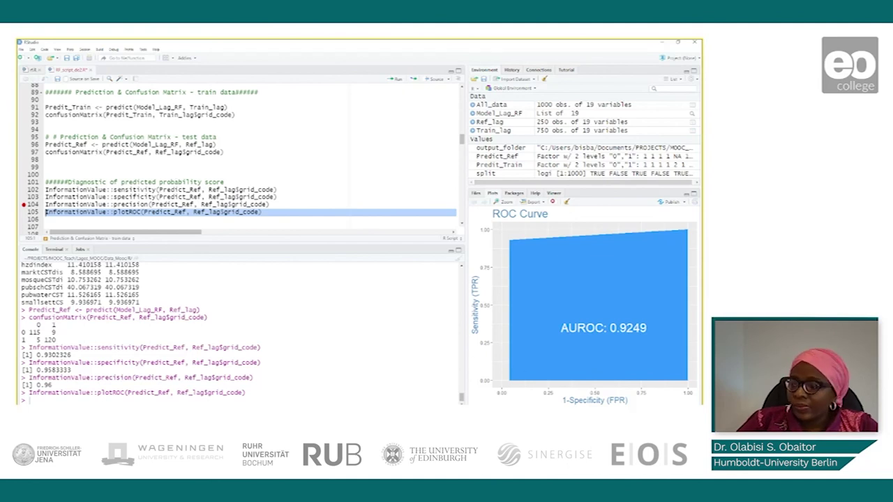
# Scroll to the export section that saves Model_Lag_RF to RF_model.rds with saveRDS.
pyautogui.scroll(-2, 251, 154)
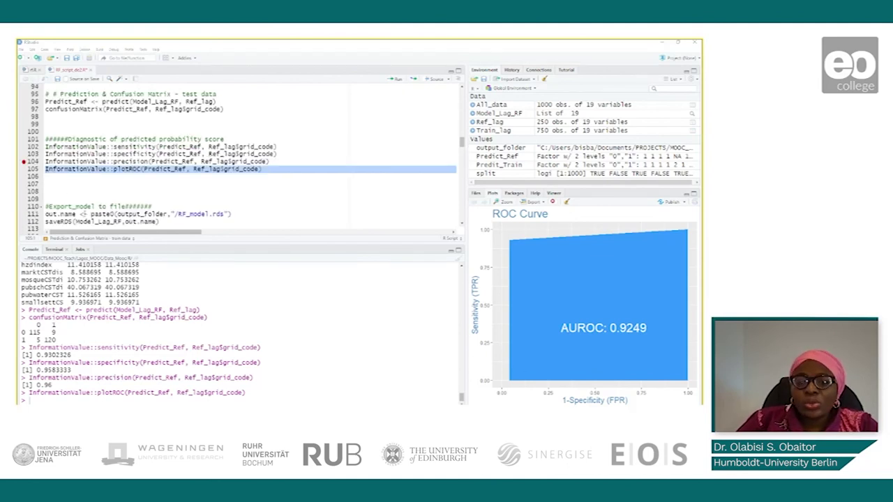